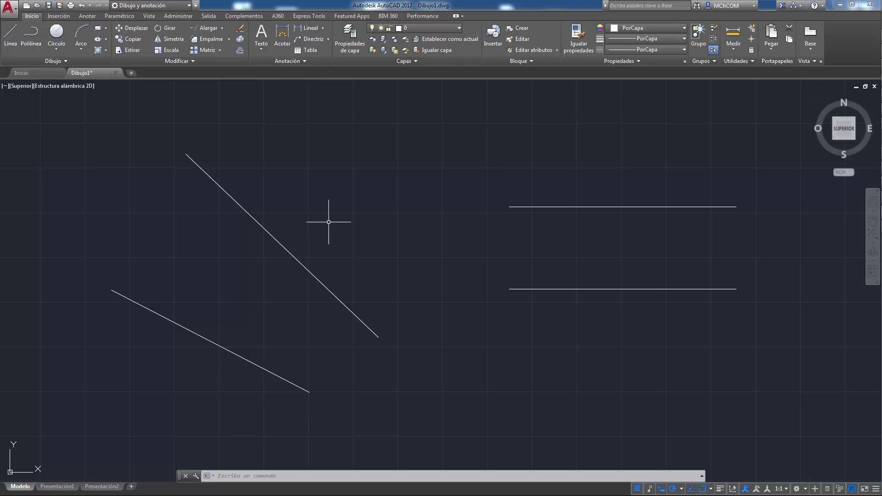
Draw connector lines joining the left ends and the right ends of the two diagonal lines
left_click(5, 37)
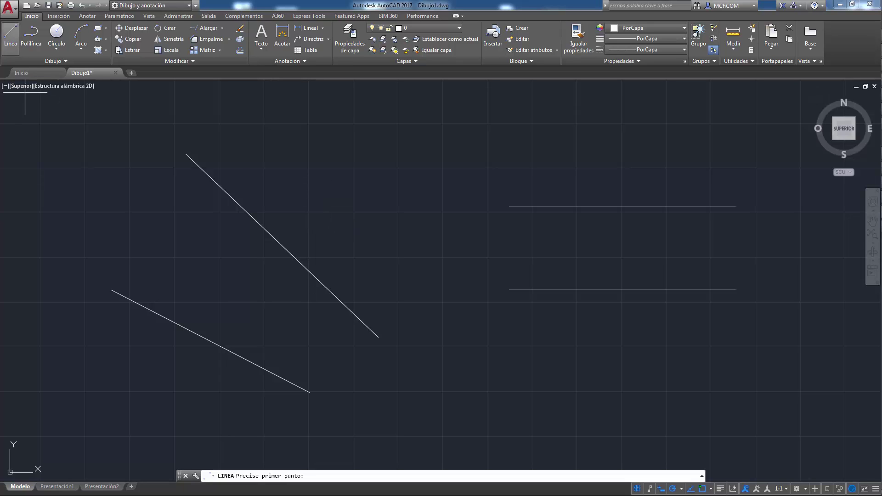
left_click(111, 290)
left_click(185, 154)
key("Return")
key("Return")
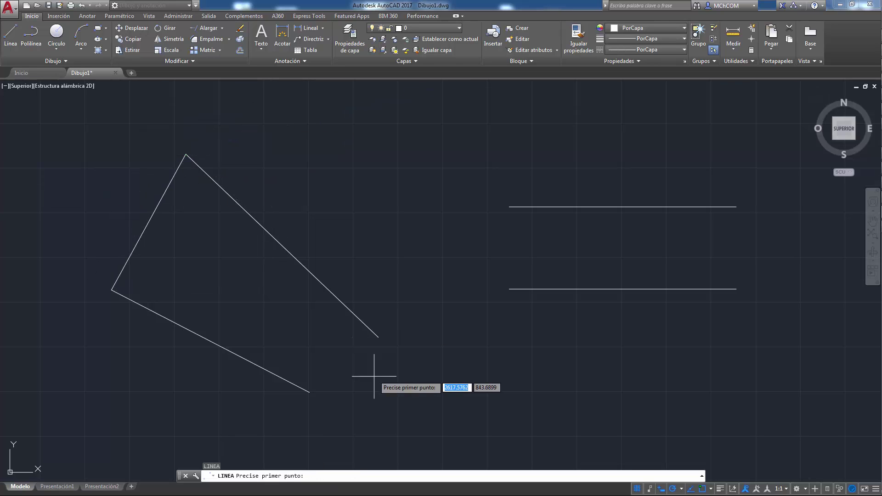
left_click(309, 392)
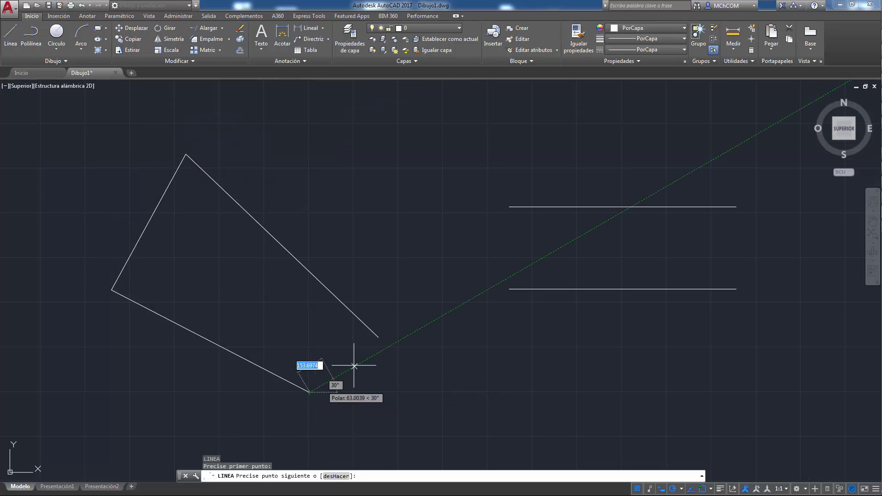
left_click(379, 337)
key("Return")
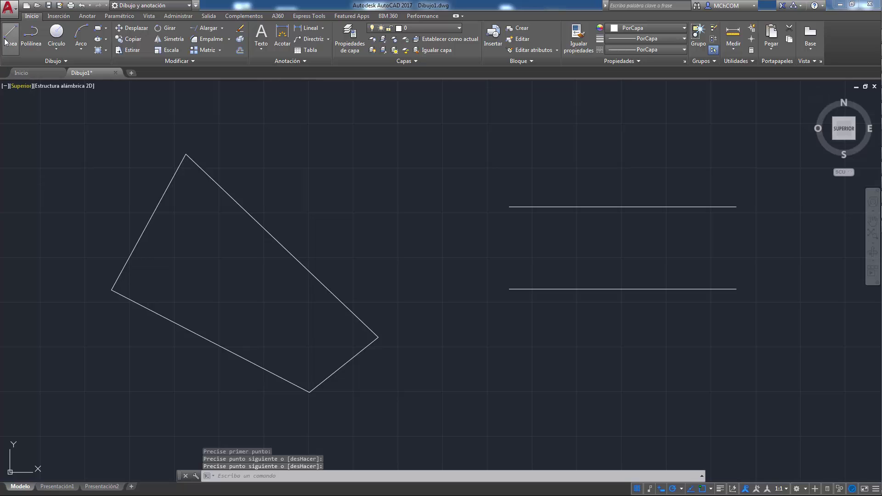
Draw a line from the left connector's midpoint to the right connector's midpoint
left_click(6, 41)
left_click(149, 222)
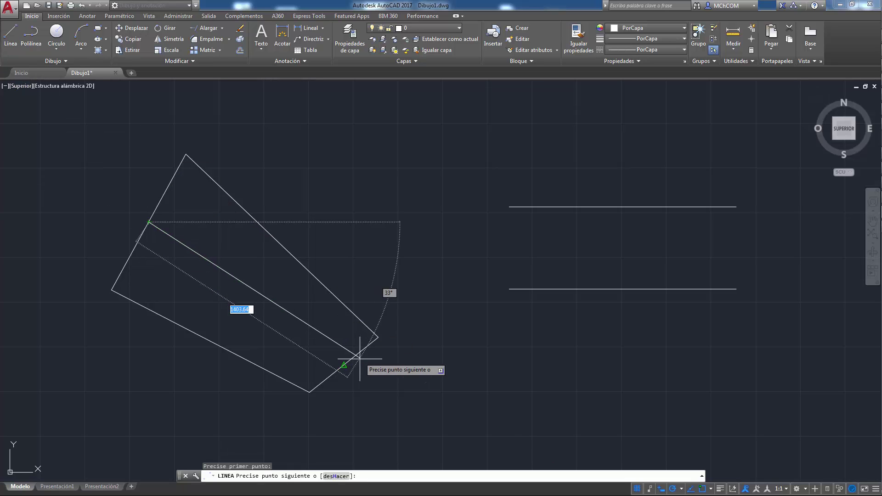
left_click(345, 364)
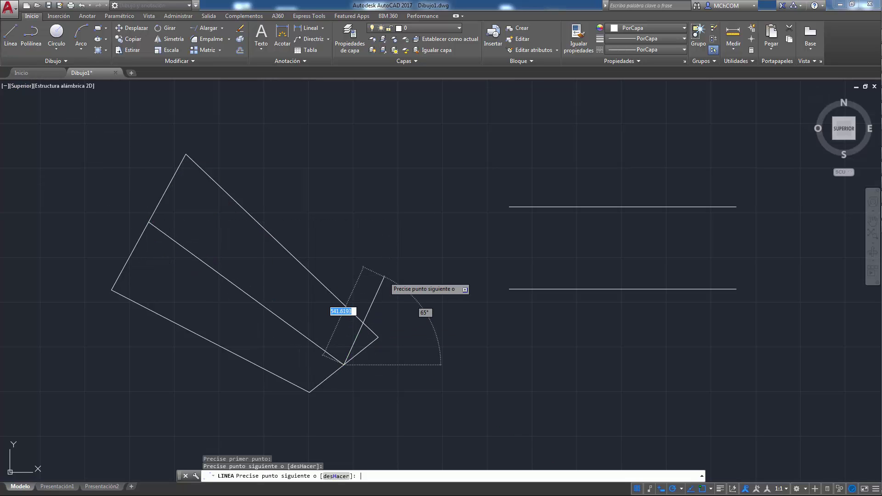
key("Return")
Erase the left and right end connector lines, leaving the middle slanted line
left_click(376, 369)
left_click(331, 324)
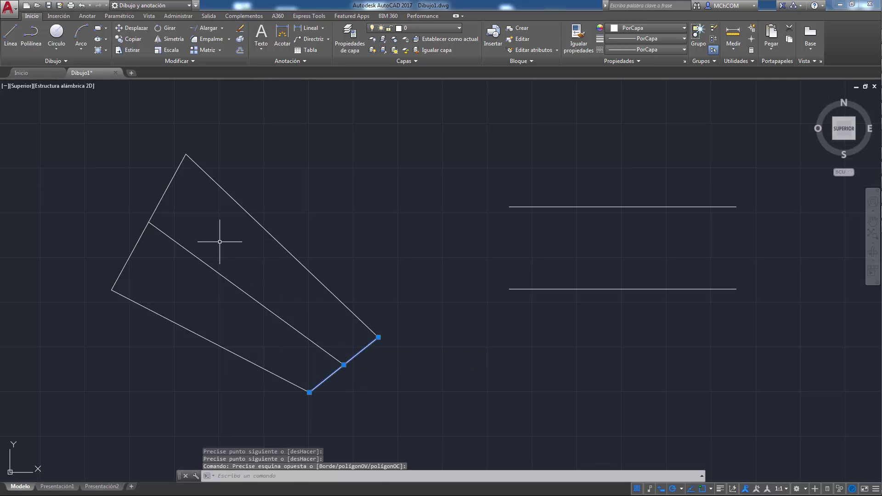
left_click(198, 197)
left_click(154, 183)
key("Delete")
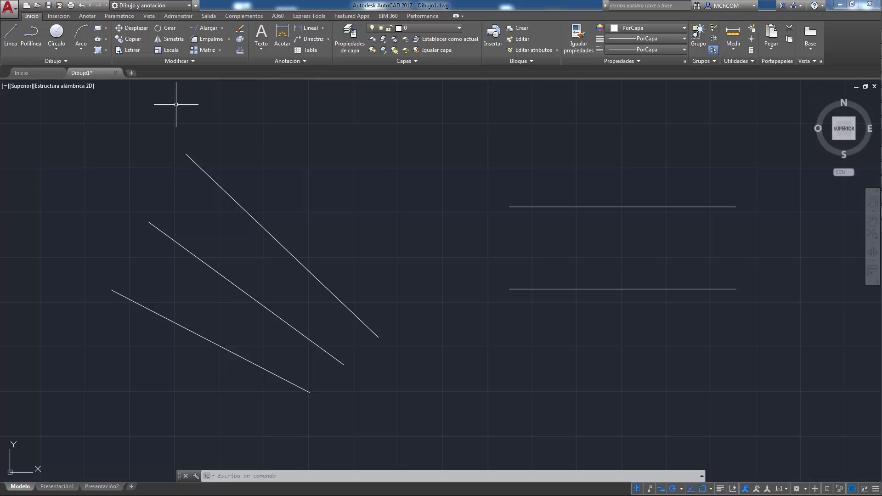
Draw a vertical line joining the left ends of the two horizontal lines
left_click(10, 35)
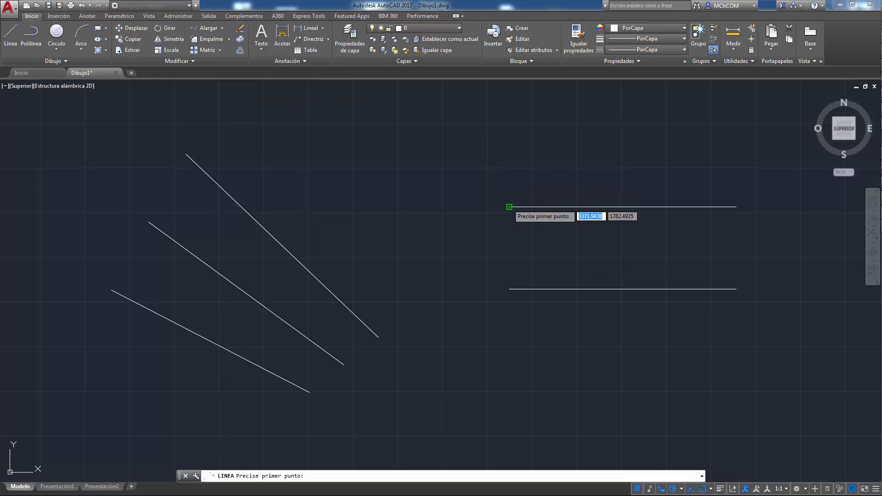
left_click(509, 207)
left_click(510, 289)
right_click(546, 253)
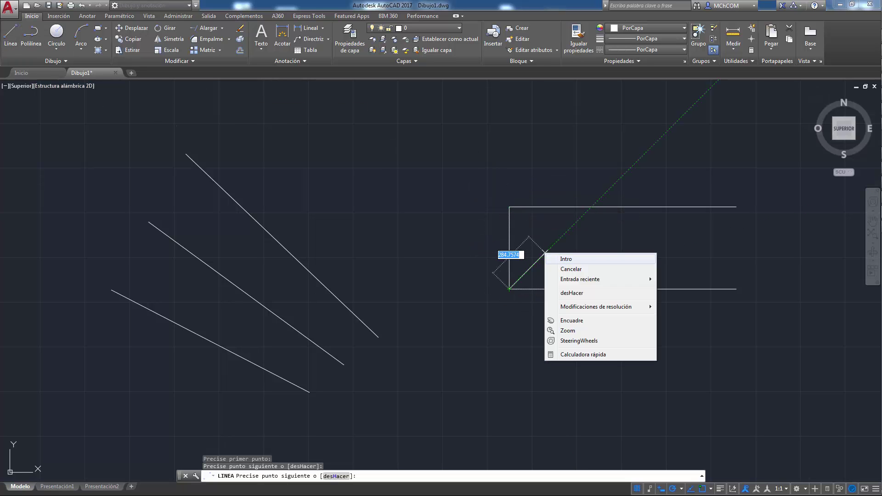
left_click(524, 256)
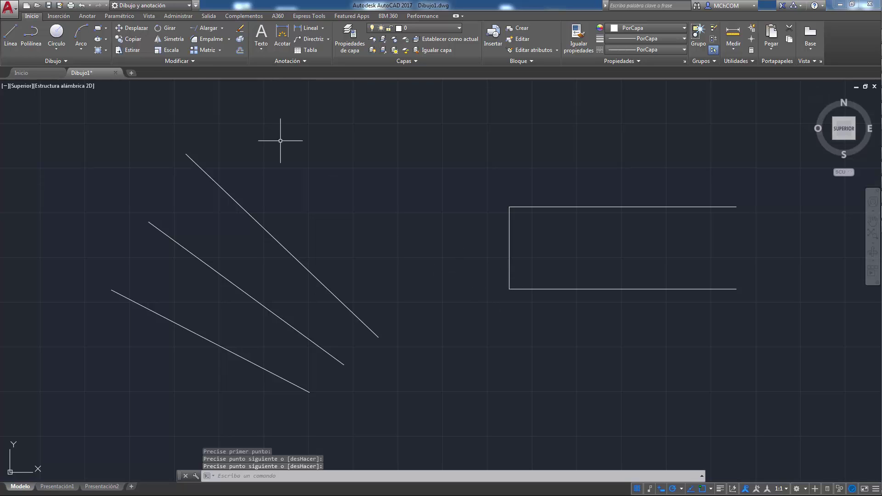
Copy the top horizontal line down to the vertical line's midpoint
left_click(132, 38)
left_click(596, 193)
left_click(567, 217)
key("Return")
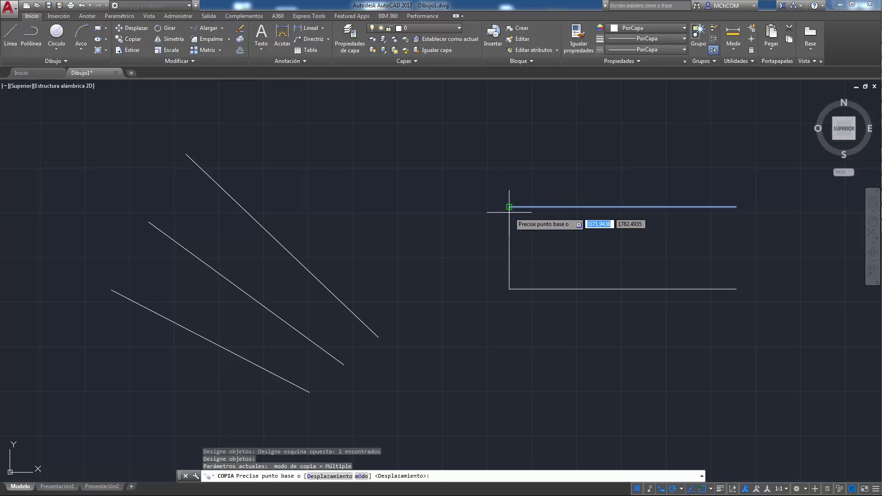
left_click(510, 206)
left_click(509, 248)
right_click(528, 222)
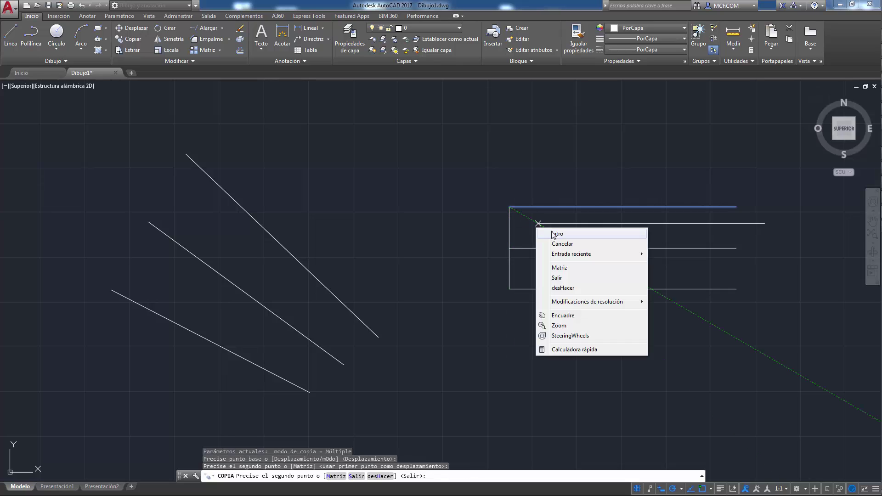
left_click(554, 231)
Erase the vertical line, then erase the middle horizontal and middle slanted lines
left_click(469, 227)
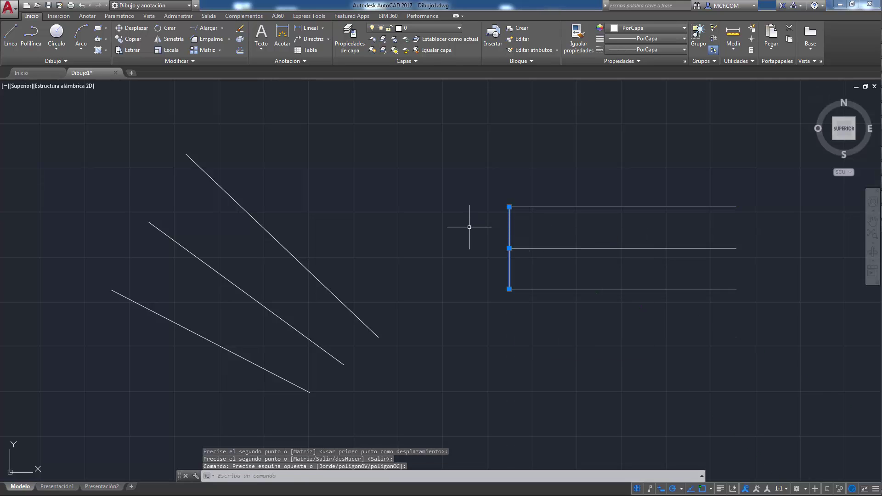
key("Delete")
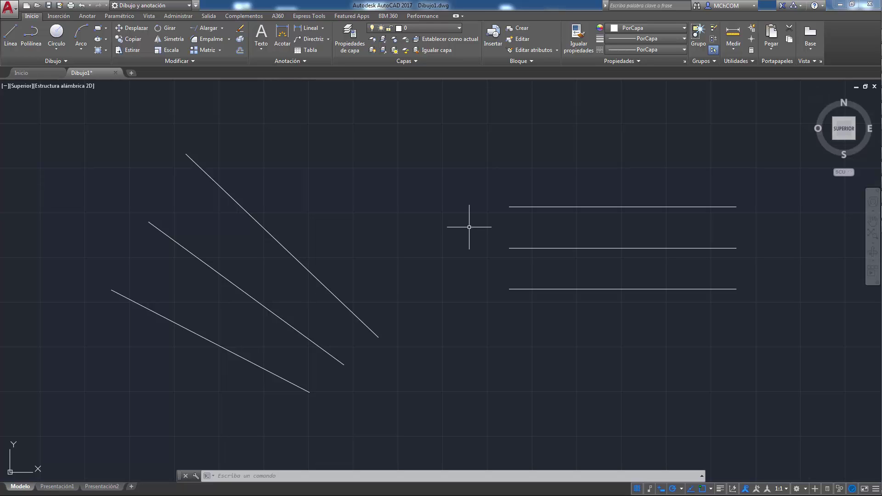
key("Delete")
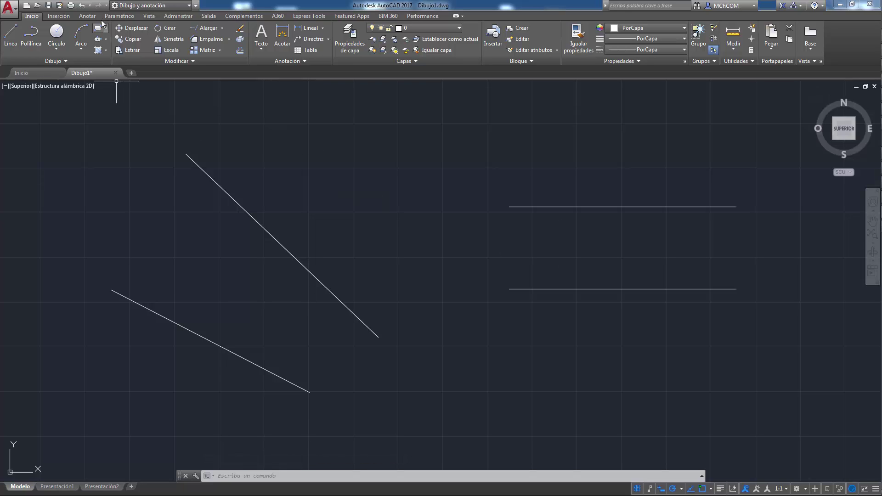
left_click(88, 17)
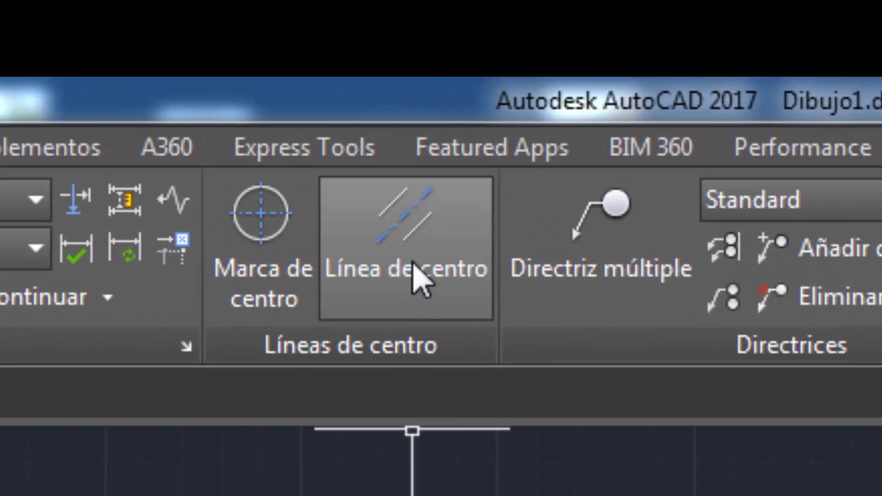
left_click(416, 264)
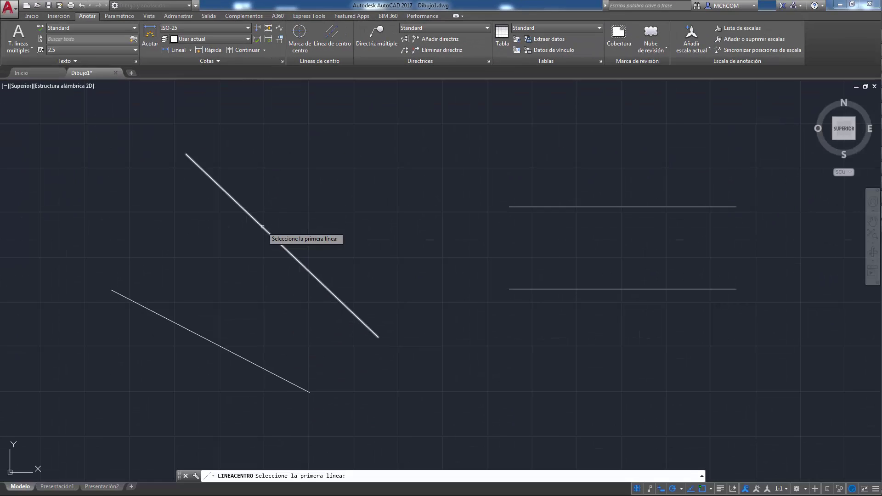
left_click(263, 226)
left_click(199, 334)
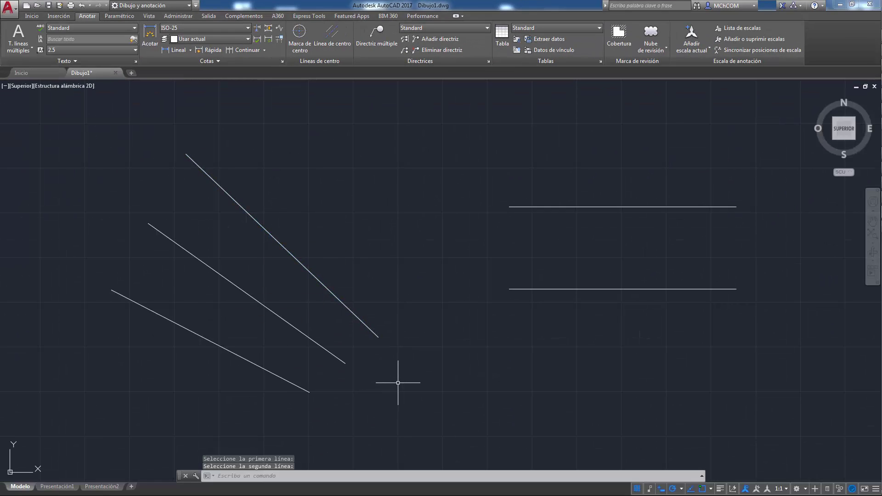
right_click(478, 257)
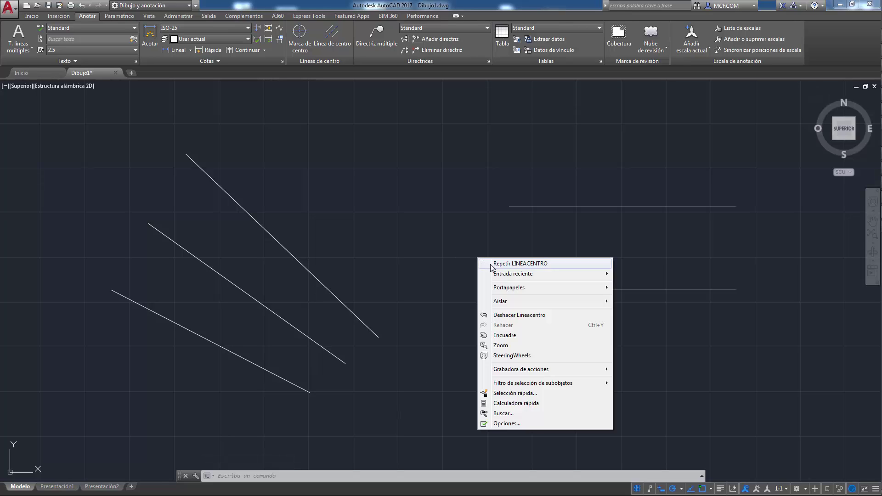
left_click(505, 261)
left_click(597, 206)
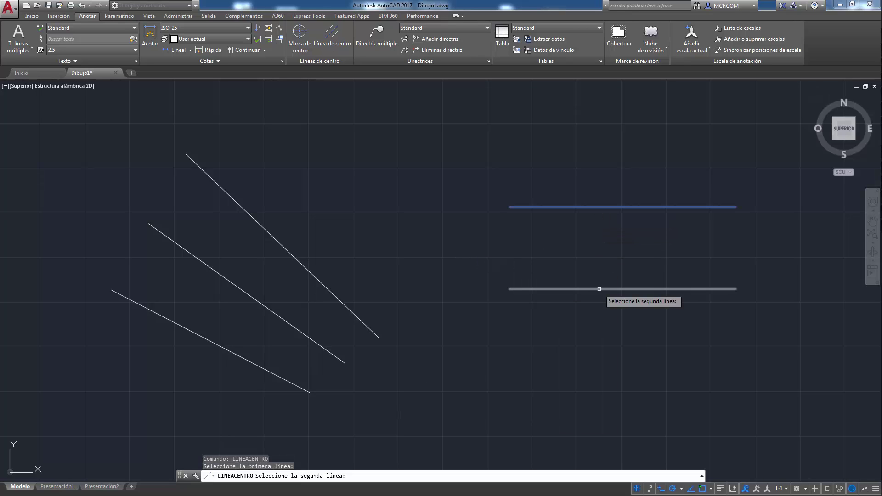
left_click(600, 289)
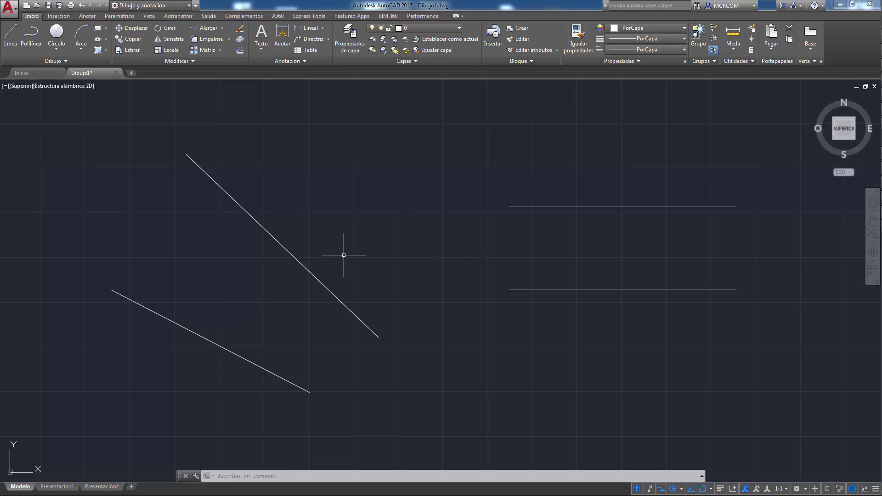
Choose CENTER2 from the Home tab's Properties linetype list as the current linetype
left_click(87, 16)
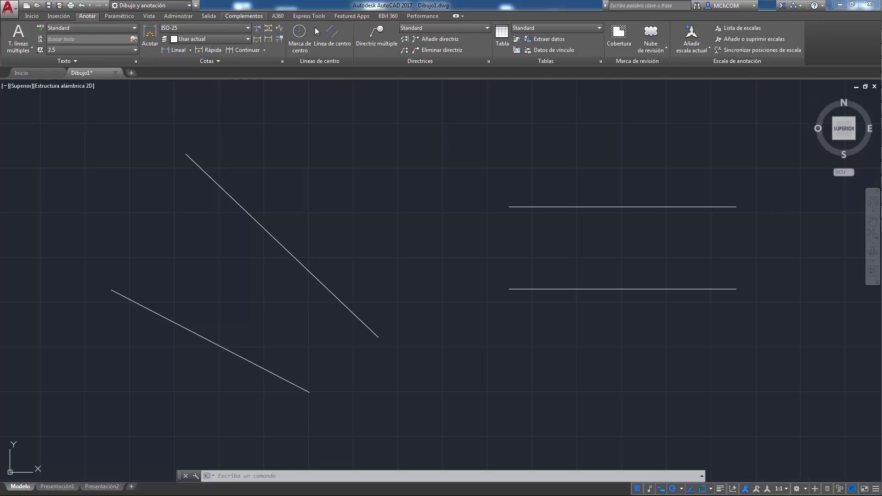
left_click(31, 16)
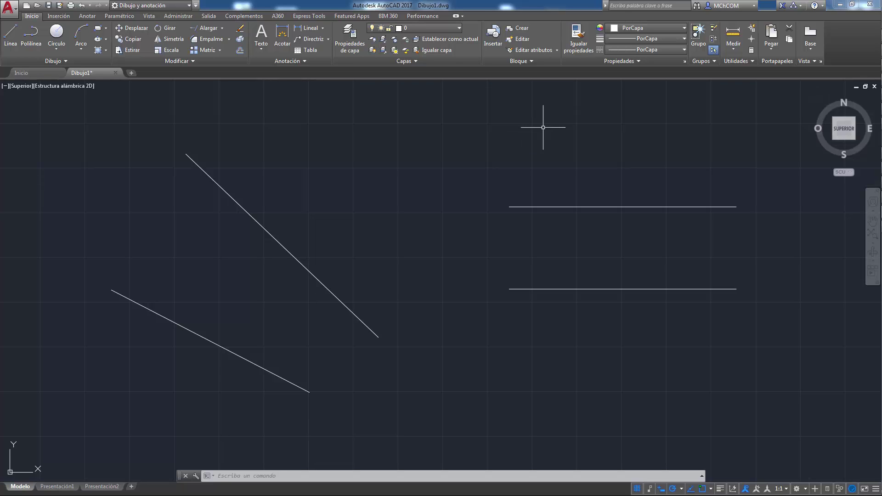
left_click(655, 49)
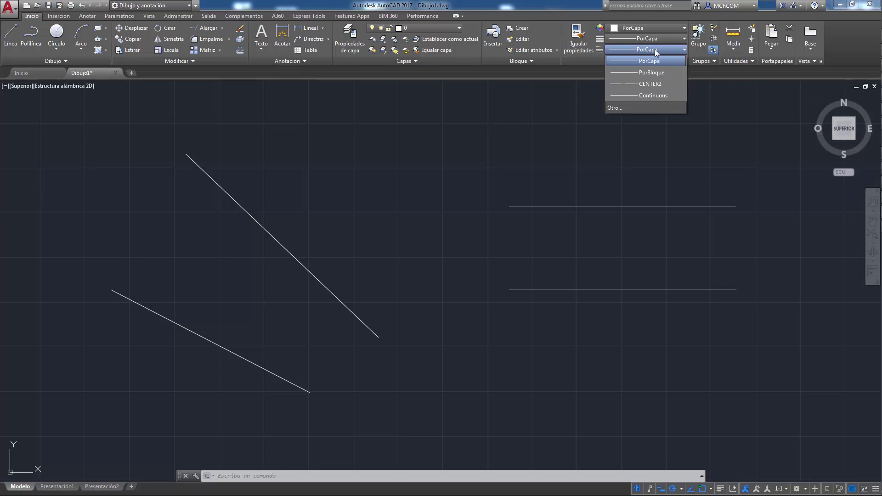
left_click(648, 83)
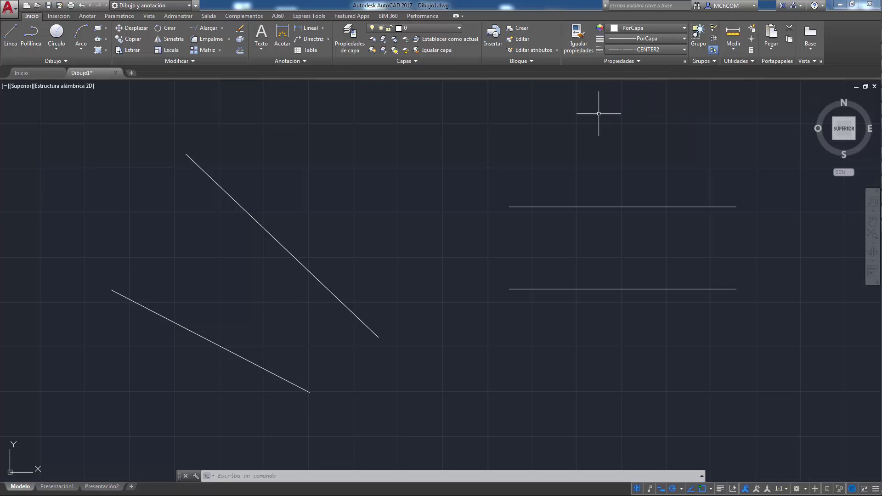
Create a centerline between the upper and lower horizontal lines
left_click(87, 15)
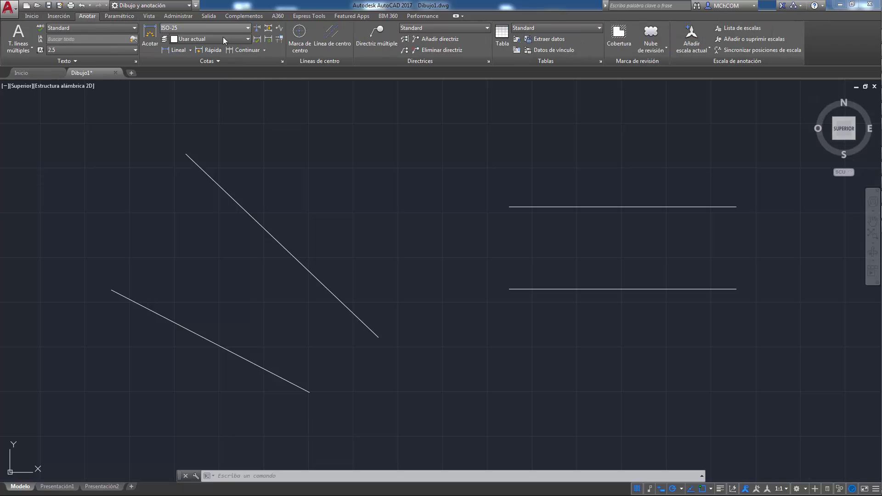
left_click(333, 39)
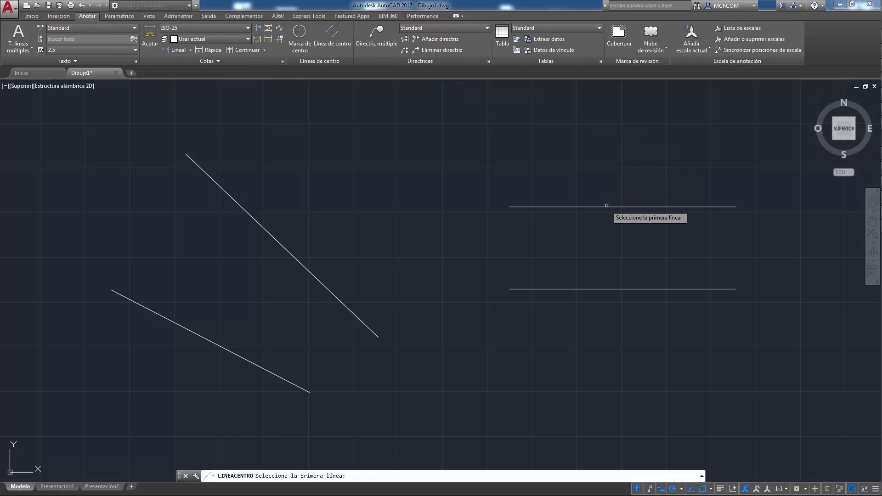
left_click(608, 206)
left_click(634, 289)
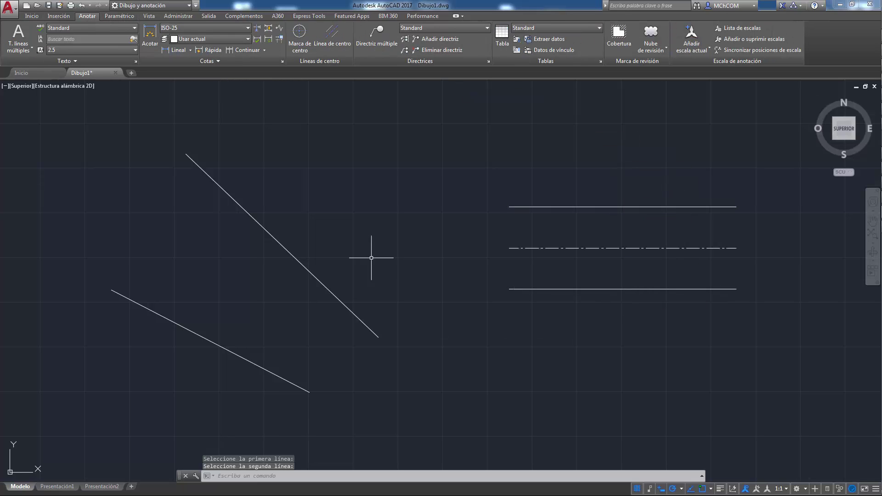
Repeat the centerline command to add a centerline between the two diagonal lines
right_click(336, 239)
left_click(357, 244)
left_click(305, 268)
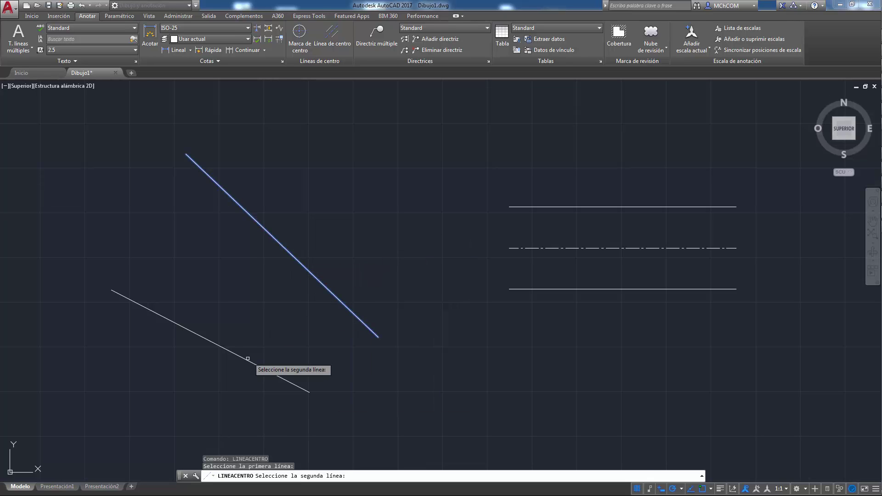
left_click(246, 359)
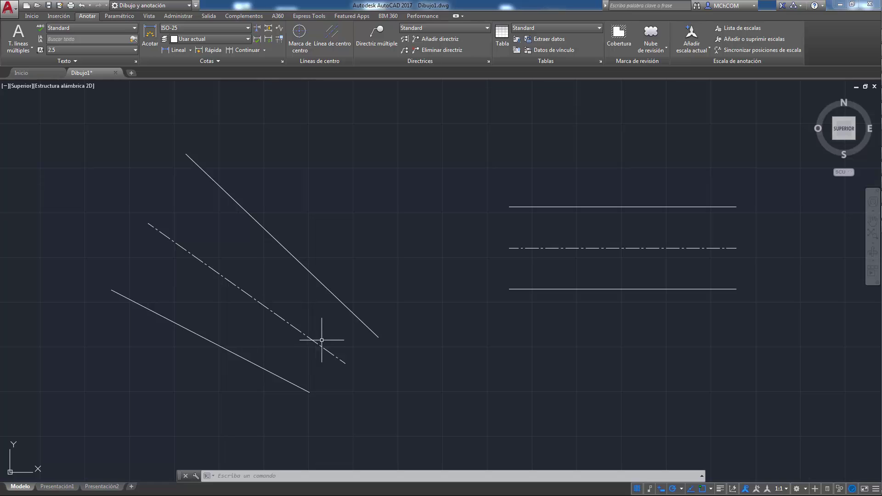
left_click(32, 16)
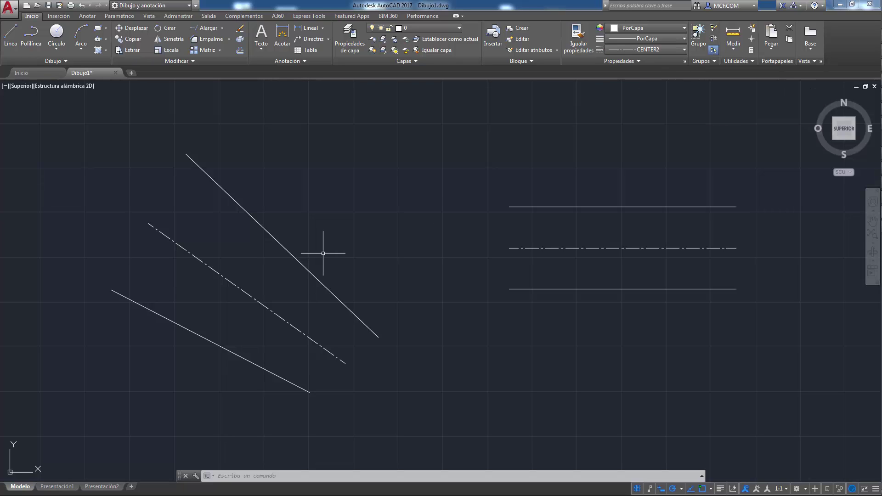
left_click(607, 187)
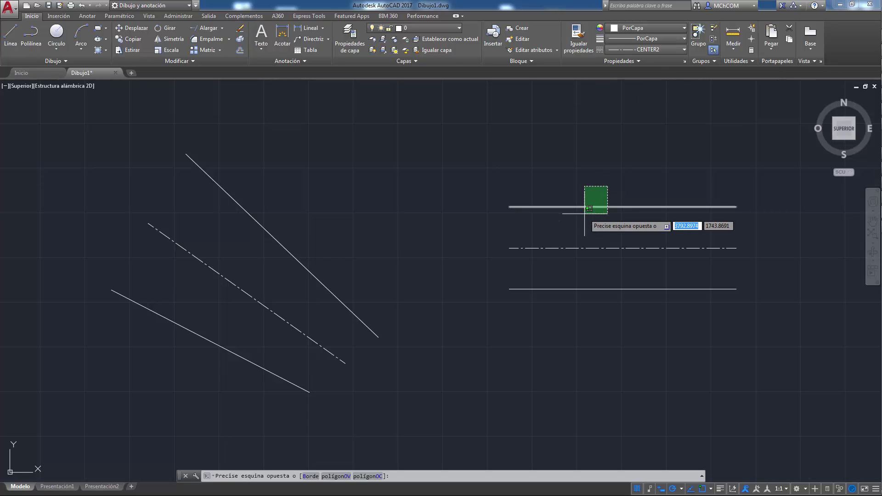
left_click(584, 214)
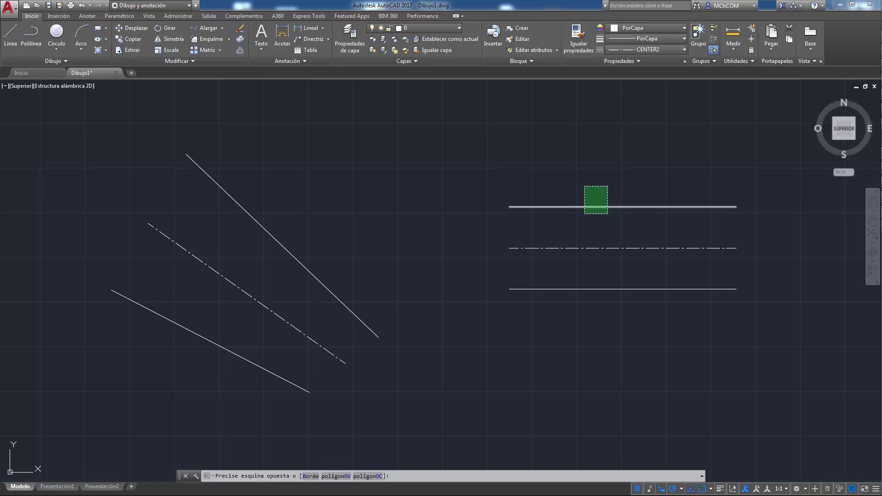
left_click(653, 49)
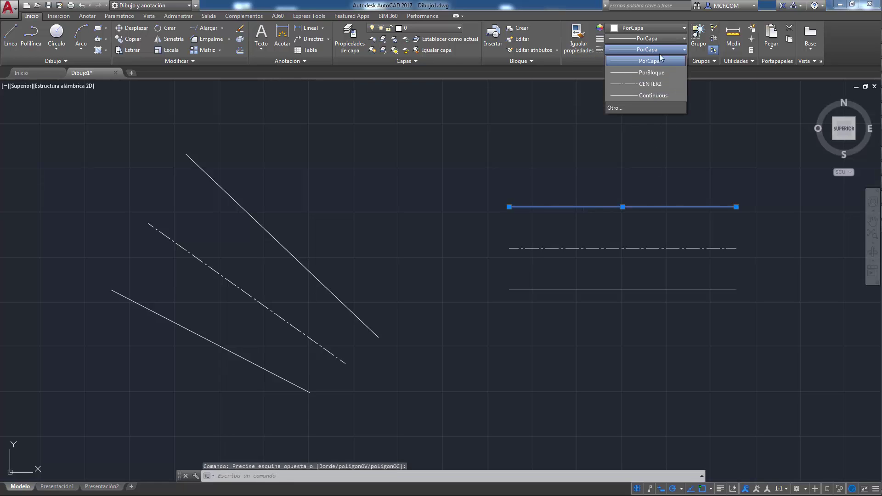
left_click(662, 84)
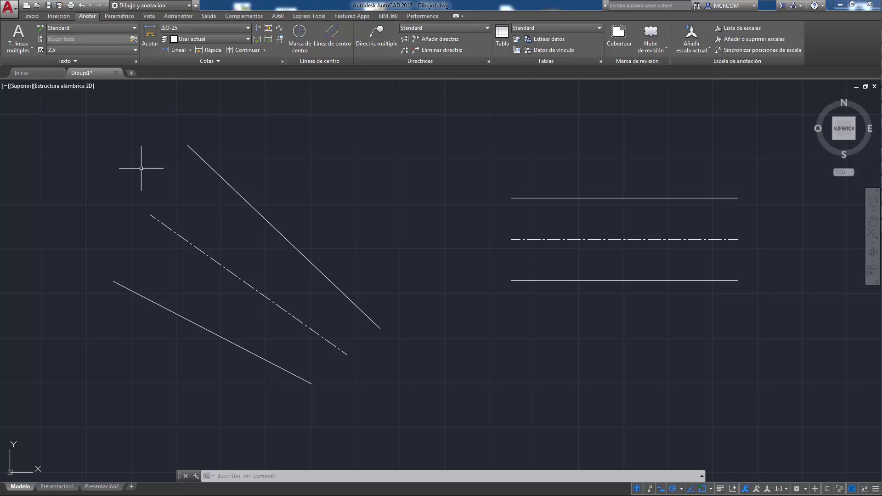
Move the upper diagonal line up by its midpoint grip and extend its lower end further down
left_click(216, 174)
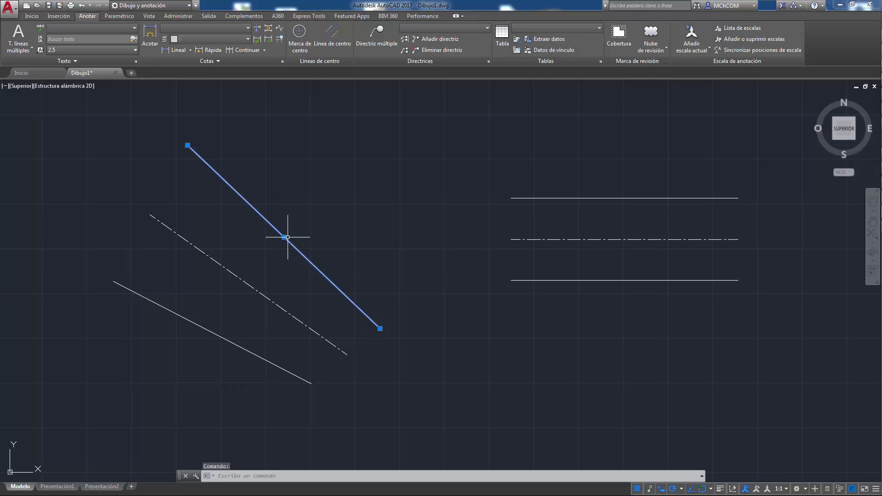
left_click(284, 238)
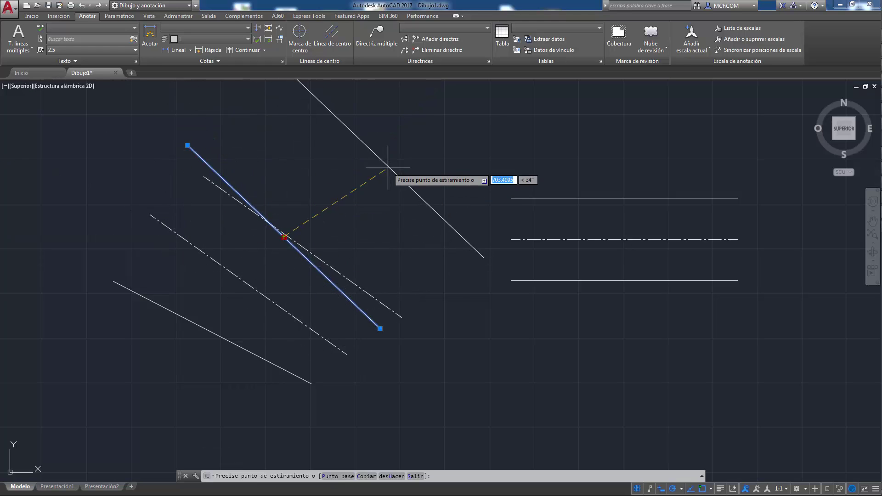
left_click(297, 188)
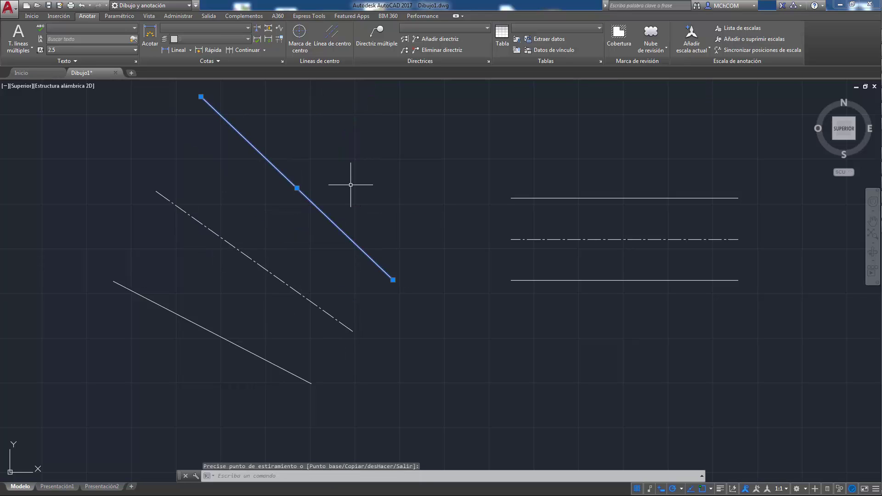
left_click(393, 279)
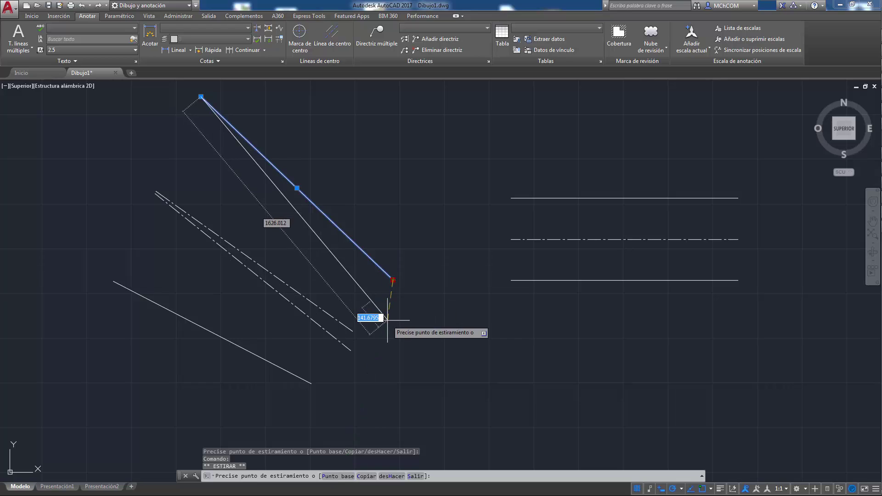
left_click(379, 333)
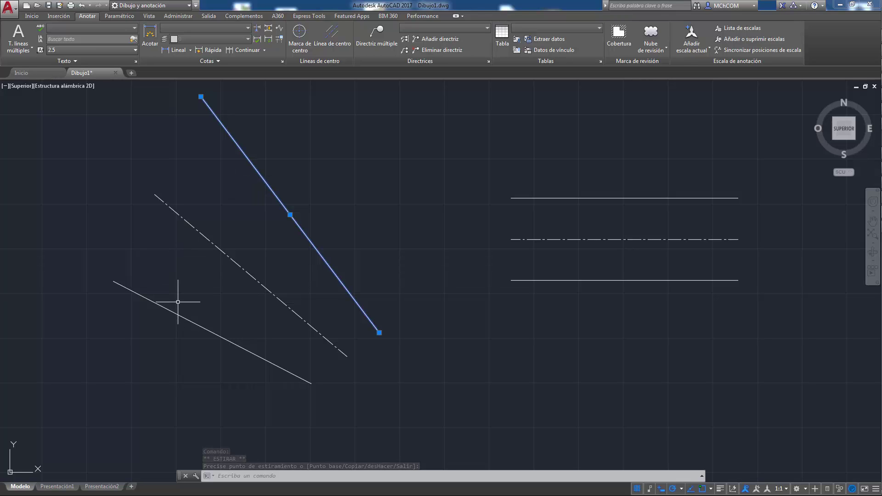
Move the top horizontal line upward and drag its left end down to tilt it
left_click(625, 172)
left_click(590, 210)
left_click(624, 198)
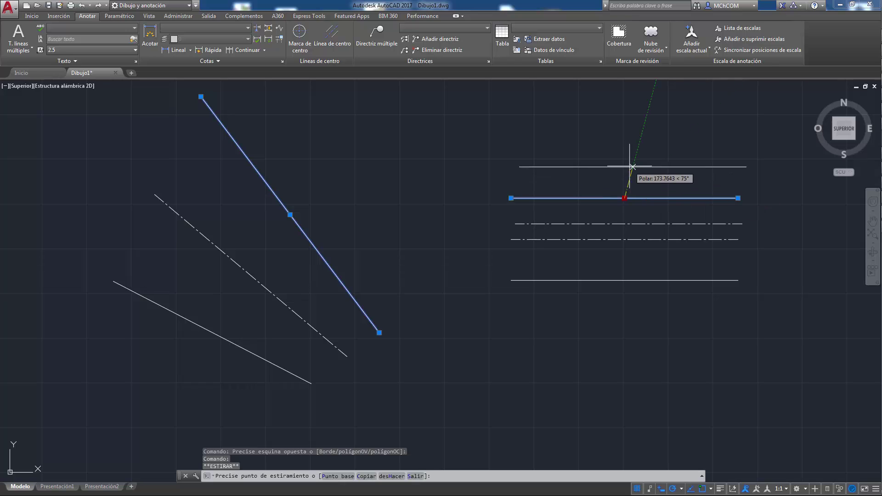
left_click(633, 167)
left_click(518, 167)
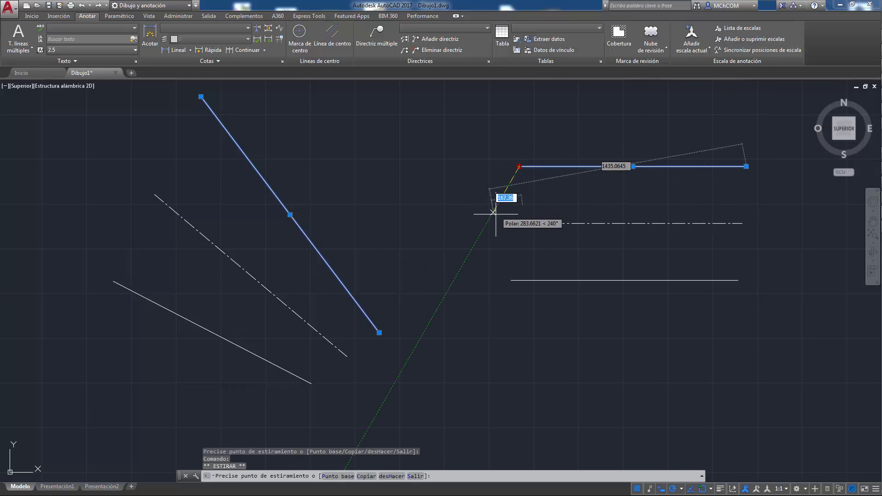
left_click(496, 254)
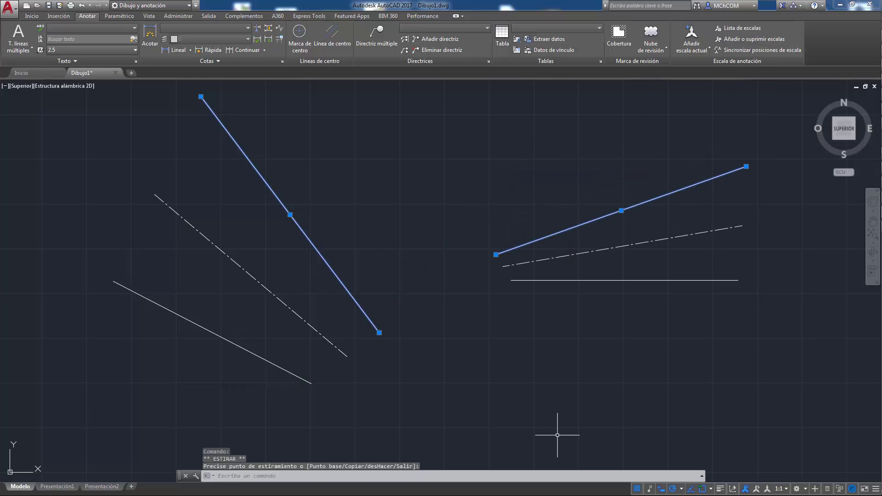